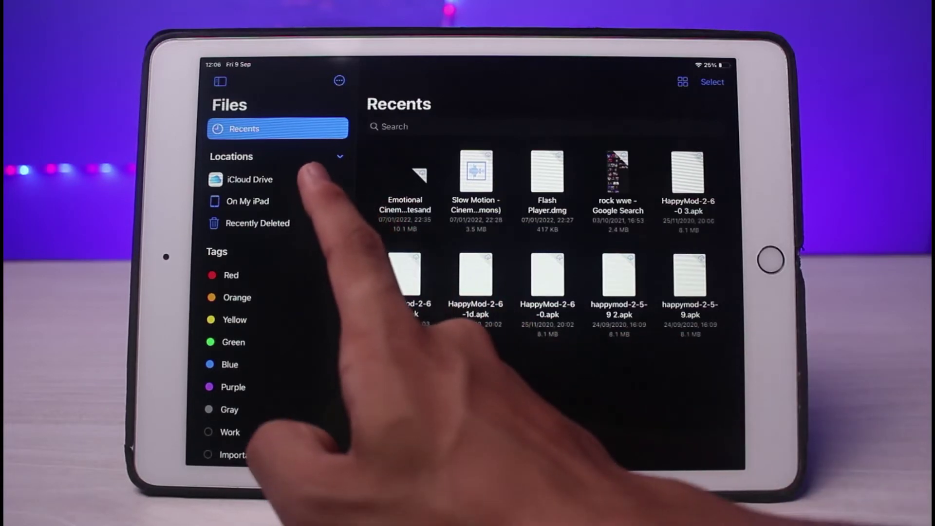
Open iCloud Drive's Downloads folder to list its eleven downloaded files
click(249, 179)
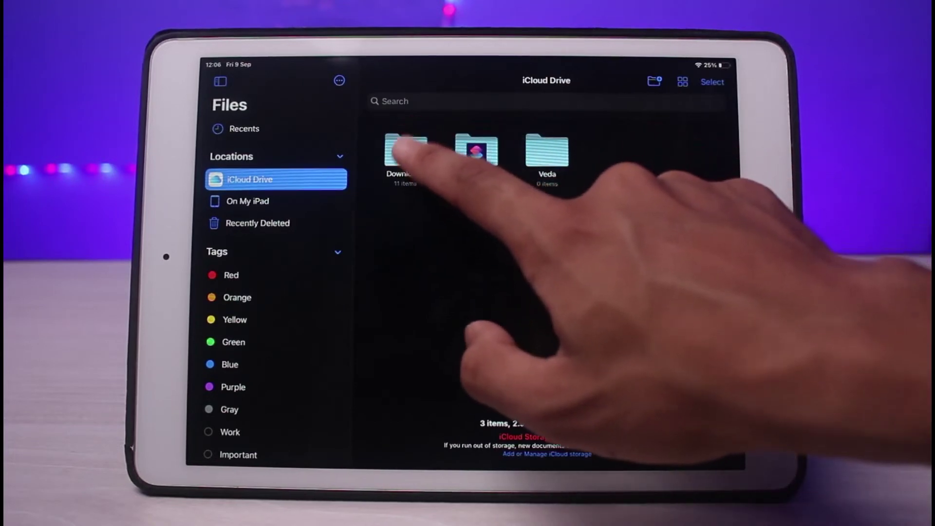
click(406, 151)
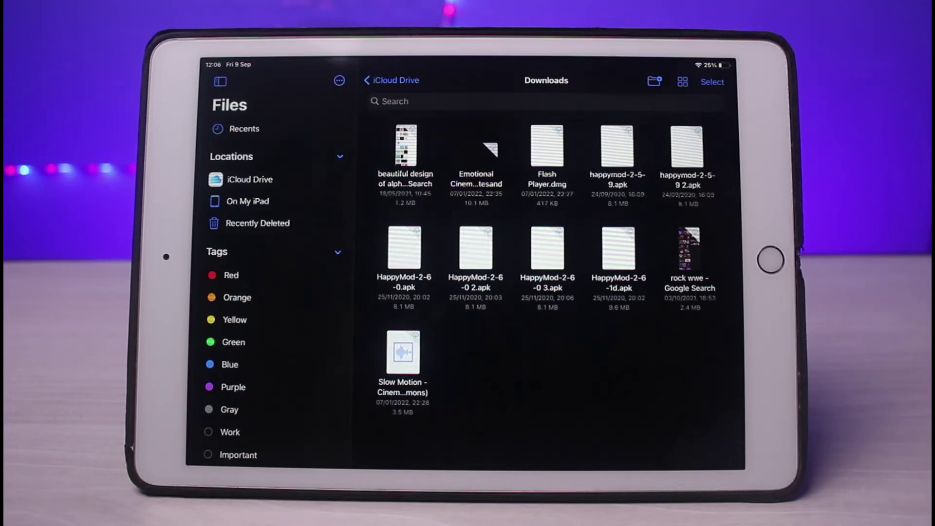
View the empty On My iPad location, then the empty Recently Deleted list
click(277, 201)
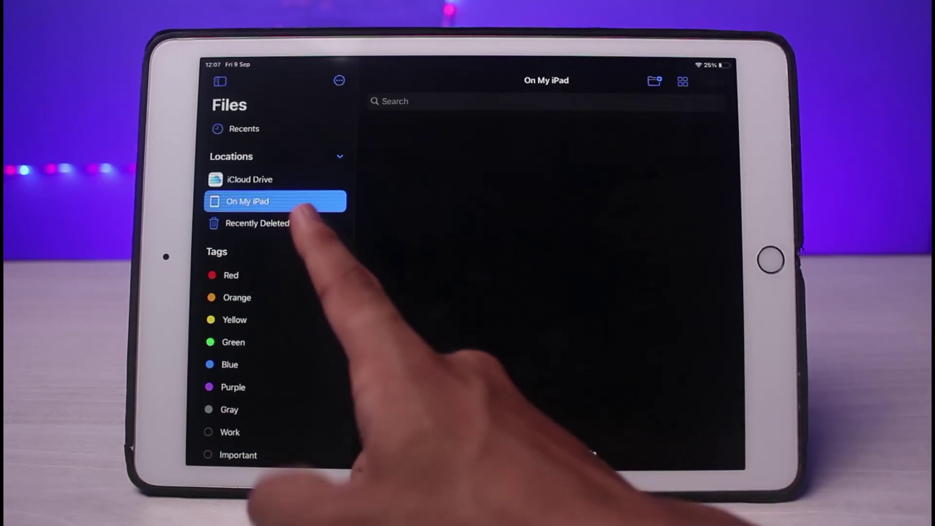
click(293, 223)
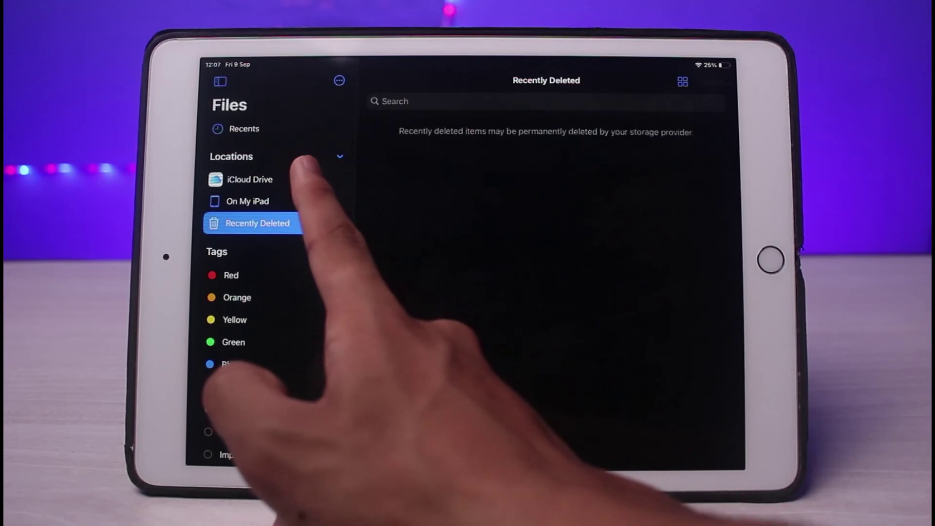
Switch between iCloud Drive and On My iPad, ending on the Downloads, Shortcuts and Veda folders
click(277, 179)
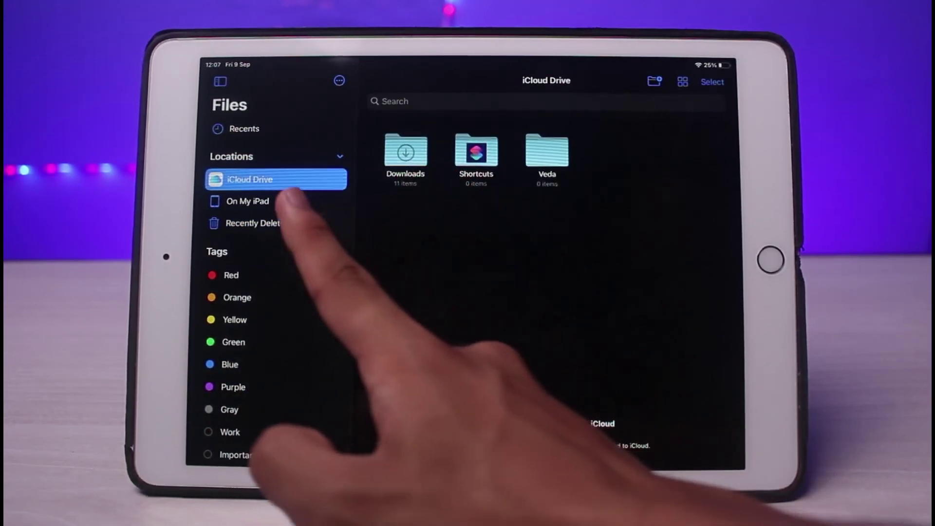
click(303, 201)
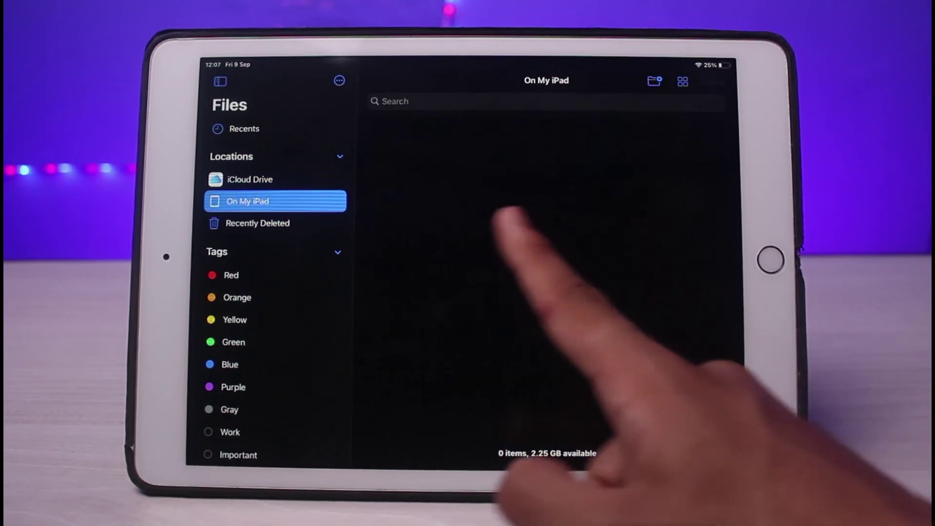
click(278, 179)
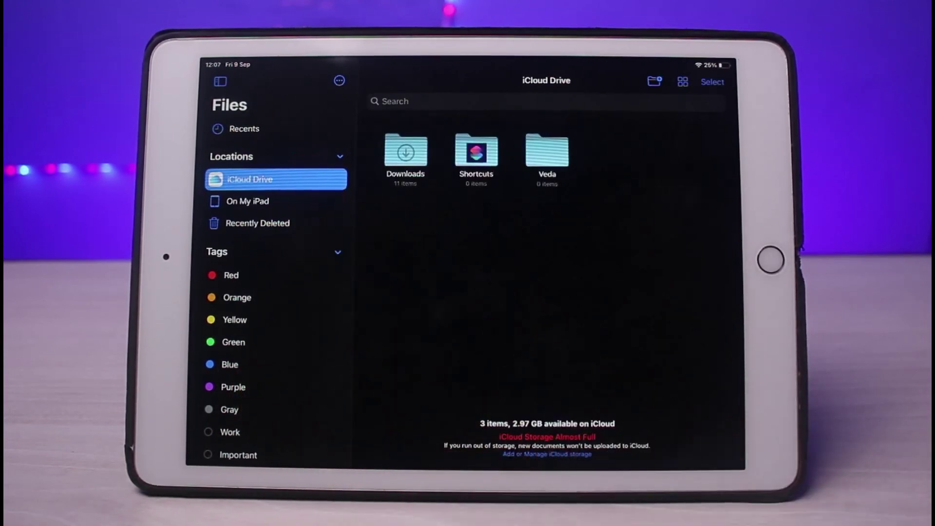